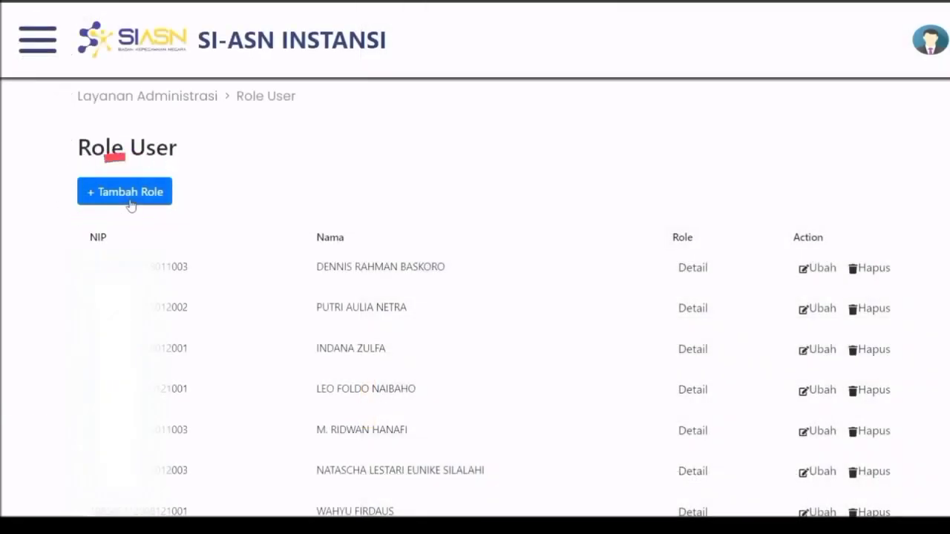
Start a new role user, look up the employee by NIP, and continue to the role assignment
{"action": "left_click", "coordinate": [131, 205]}
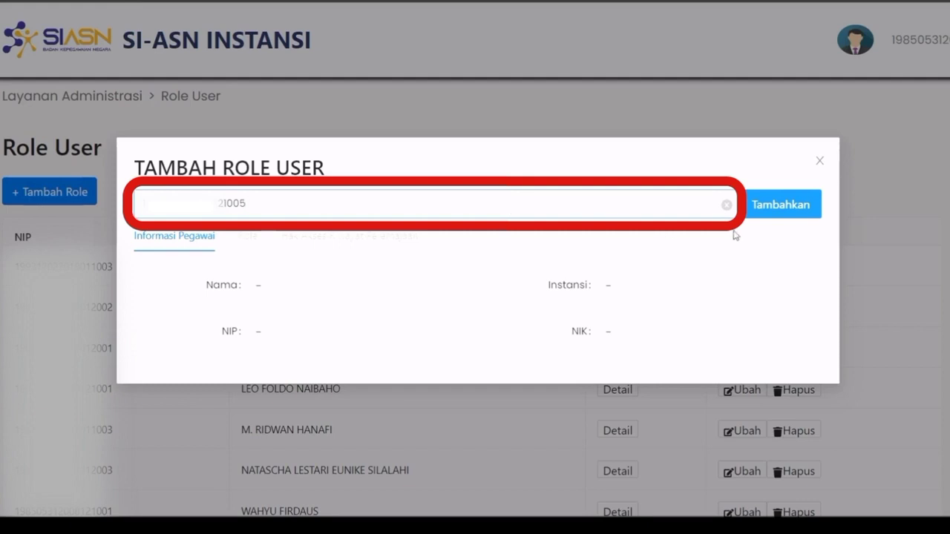
{"action": "left_click", "coordinate": [779, 205]}
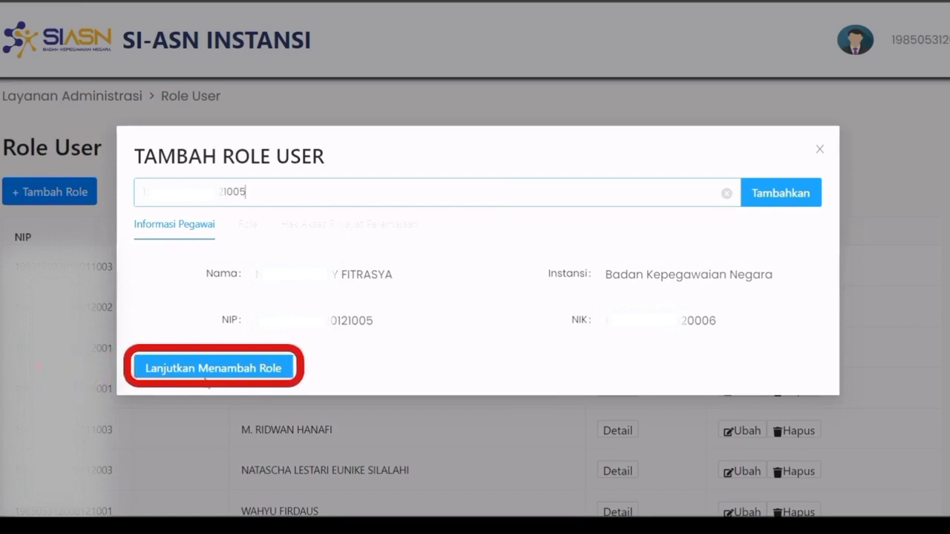
{"action": "left_click", "coordinate": [205, 375]}
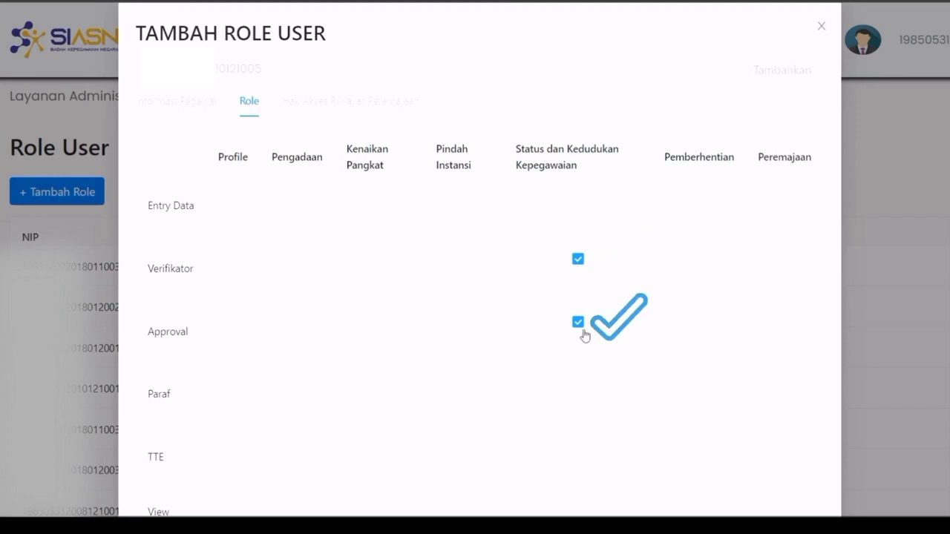
Assign the Verifikator and Approval roles for Status dan Kedudukan Kepegawaian to the employee and save them
{"action": "scroll", "coordinate": [585, 335], "scroll_direction": "down", "scroll_amount": 1}
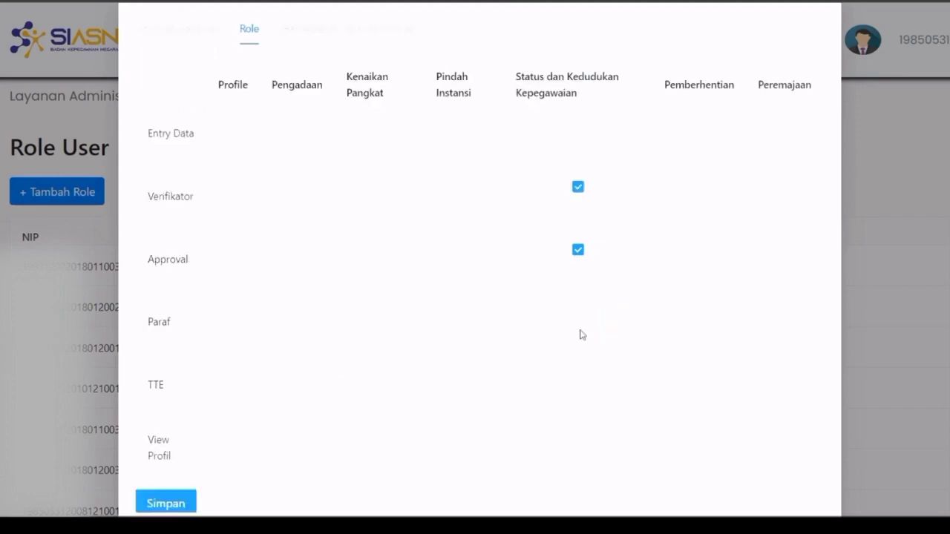
{"action": "left_click", "coordinate": [167, 506]}
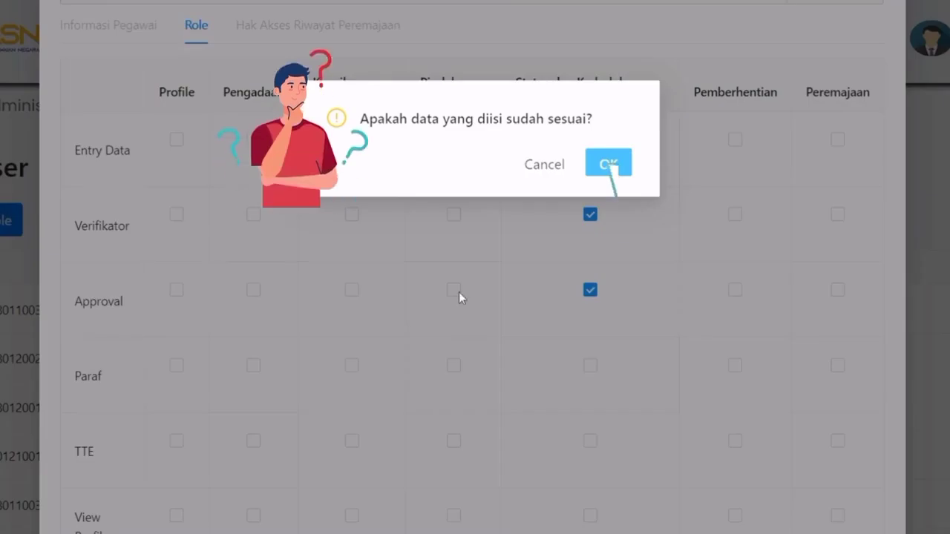
{"action": "left_click", "coordinate": [609, 165]}
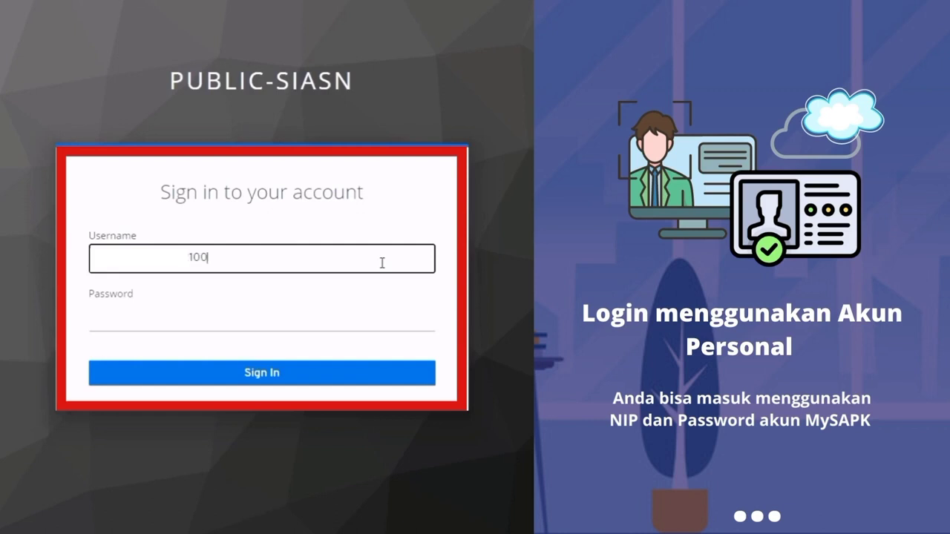
Sign in to PUBLIC-SIASN with the employee's NIP as username and the account password
{"action": "left_click", "coordinate": [371, 320]}
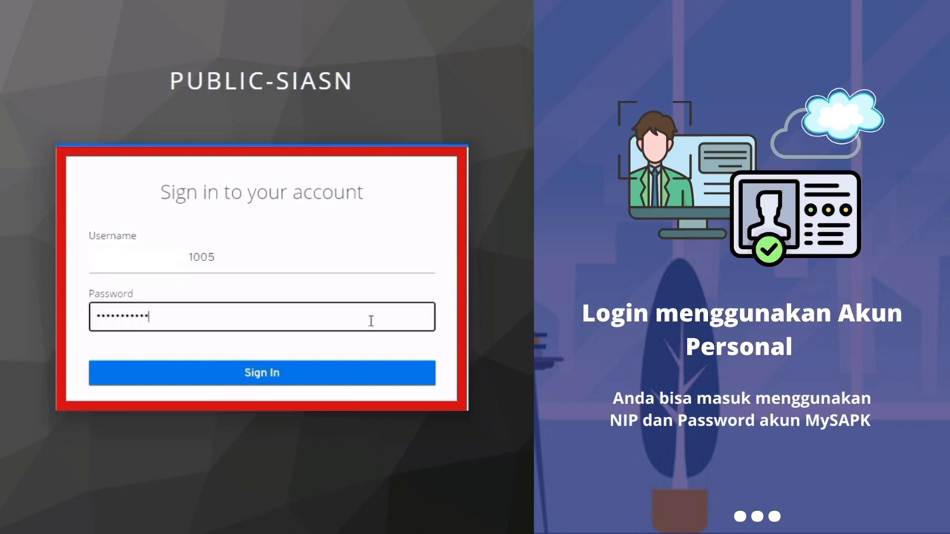
{"action": "left_click", "coordinate": [302, 382]}
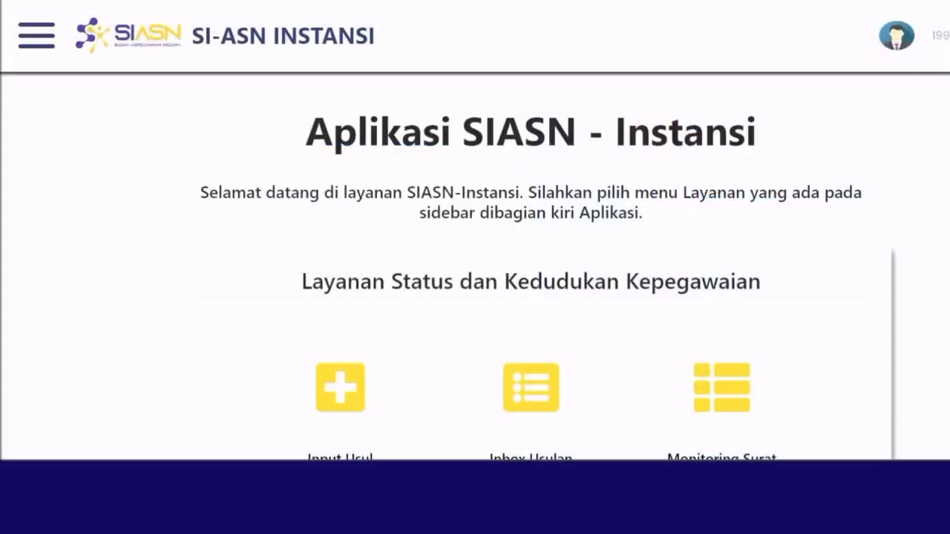
Look through the Layanan Status dan Kedudukan Kepegawaian services and help links on the home page
{"action": "scroll", "coordinate": [475, 260], "scroll_direction": "down", "scroll_amount": 1}
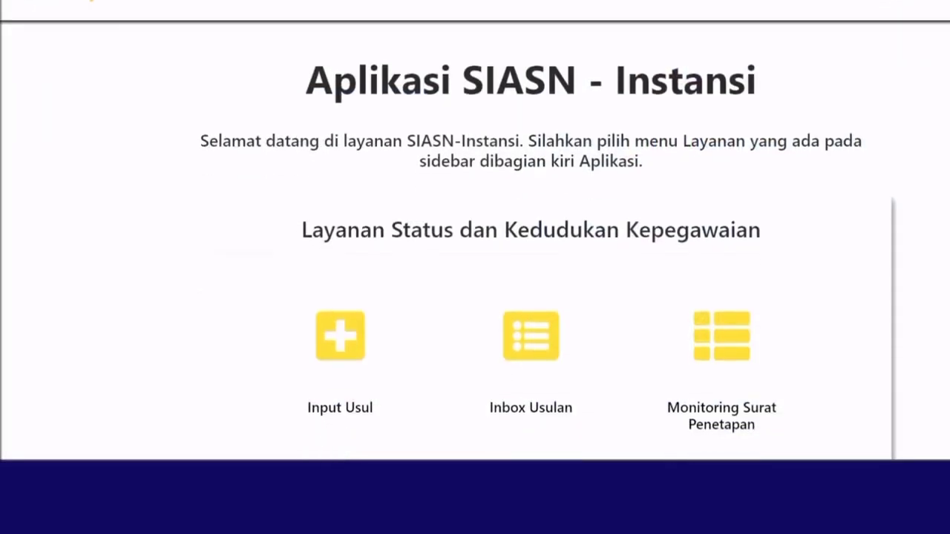
{"action": "scroll", "coordinate": [475, 260], "scroll_direction": "down", "scroll_amount": 4}
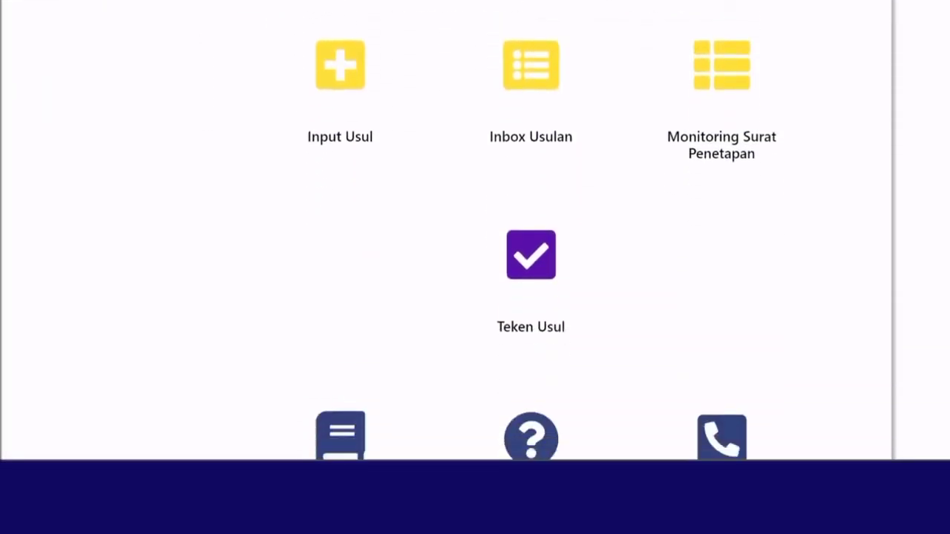
{"action": "scroll", "coordinate": [475, 260], "scroll_direction": "down", "scroll_amount": 3}
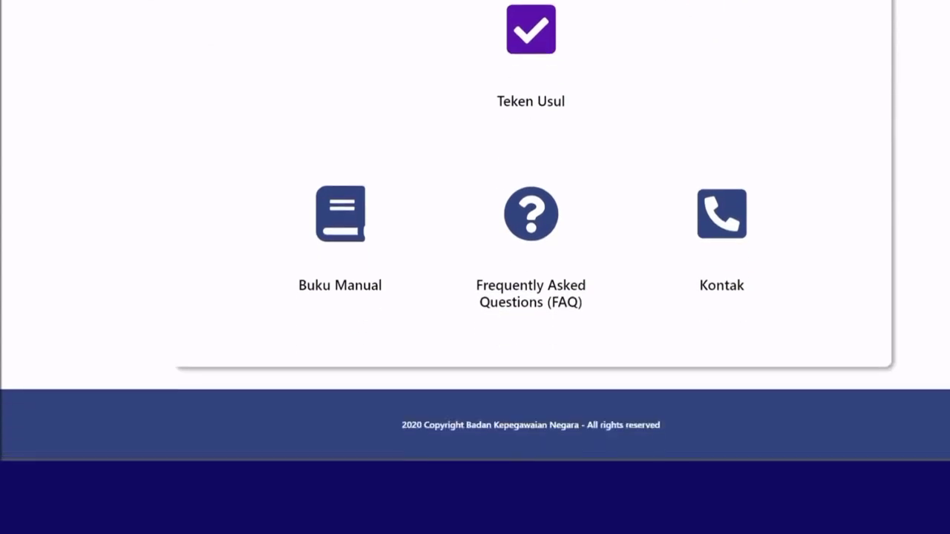
{"action": "scroll", "coordinate": [475, 260], "scroll_direction": "up", "scroll_amount": 3}
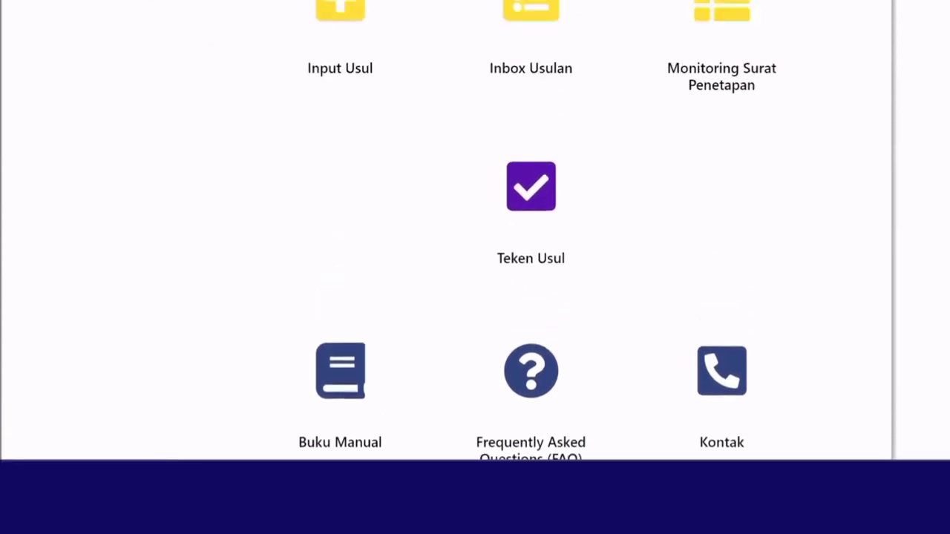
{"action": "scroll", "coordinate": [475, 260], "scroll_direction": "up", "scroll_amount": 4}
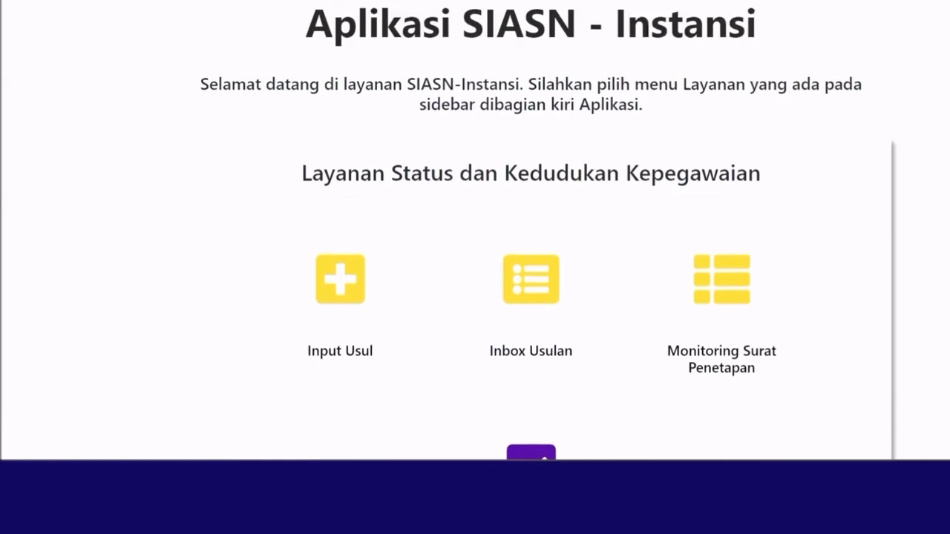
{"action": "scroll", "coordinate": [475, 260], "scroll_direction": "up", "scroll_amount": 1}
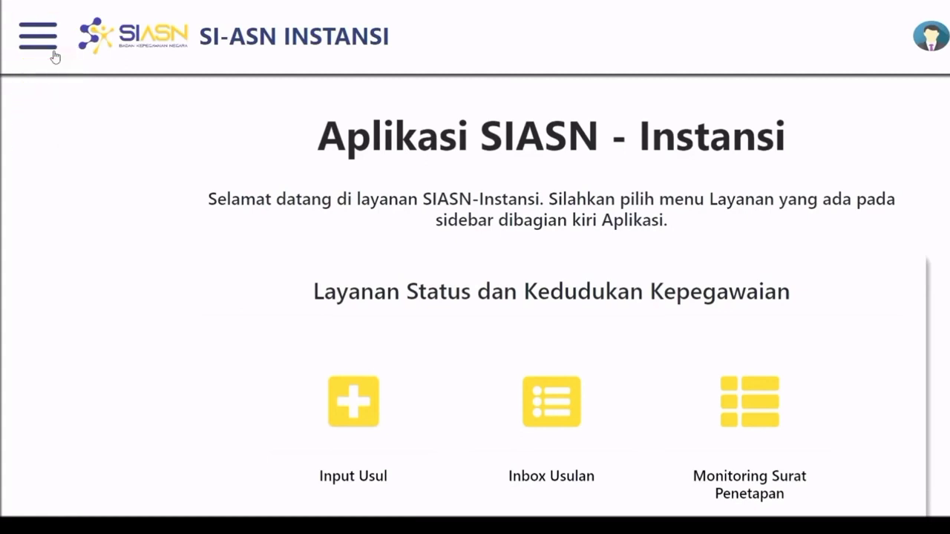
Start a new Input Usul proposal under Layanan SKK with procedure Perbaikan Nama dan Elemen NIP and category Perbaikan Nama
{"action": "left_click", "coordinate": [38, 36]}
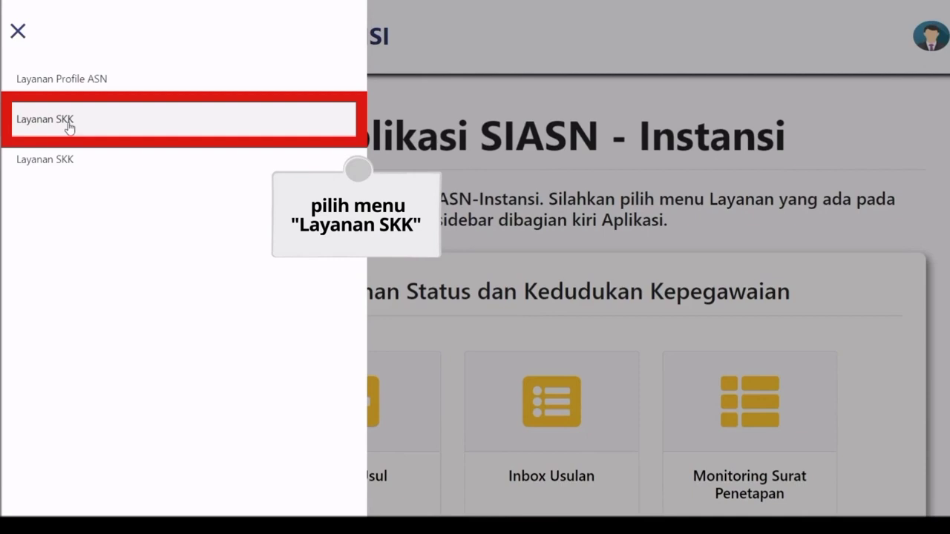
{"action": "left_click", "coordinate": [68, 127]}
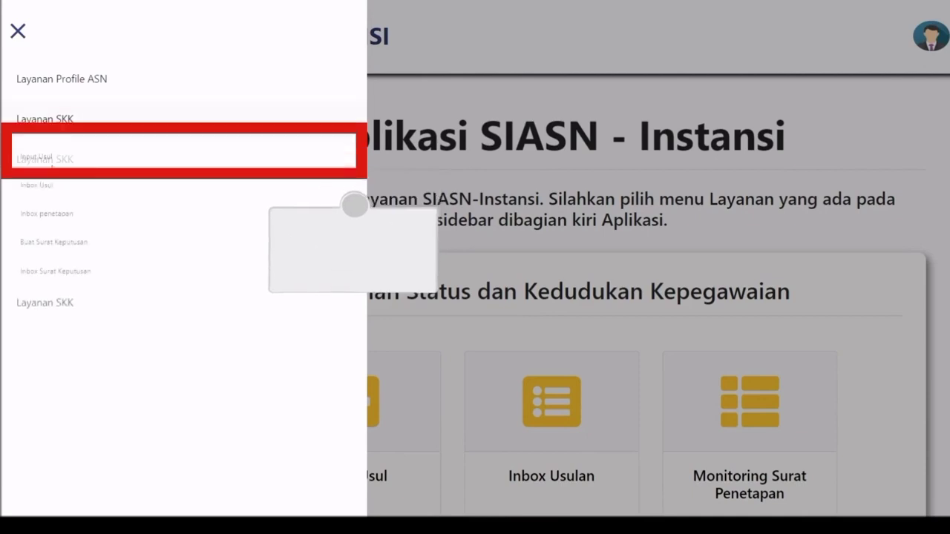
{"action": "left_click", "coordinate": [50, 164]}
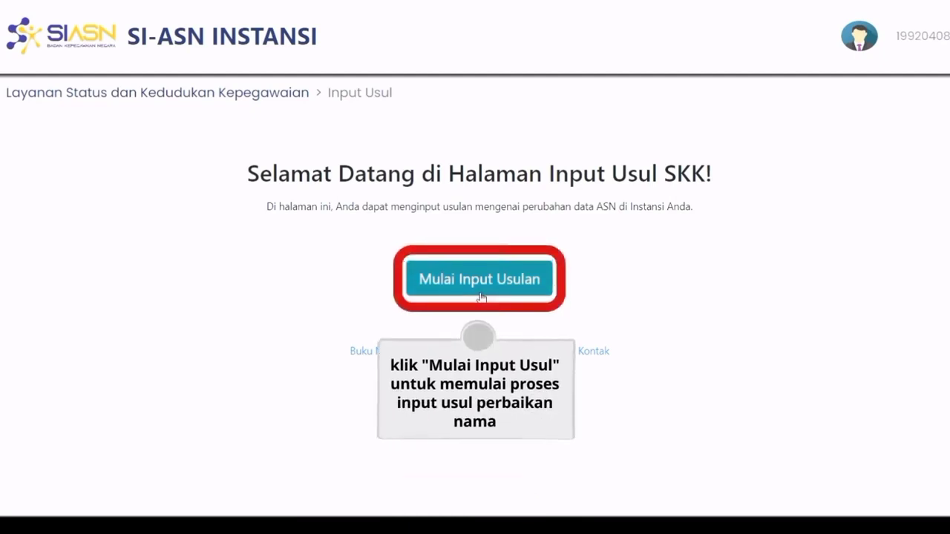
{"action": "left_click", "coordinate": [481, 296]}
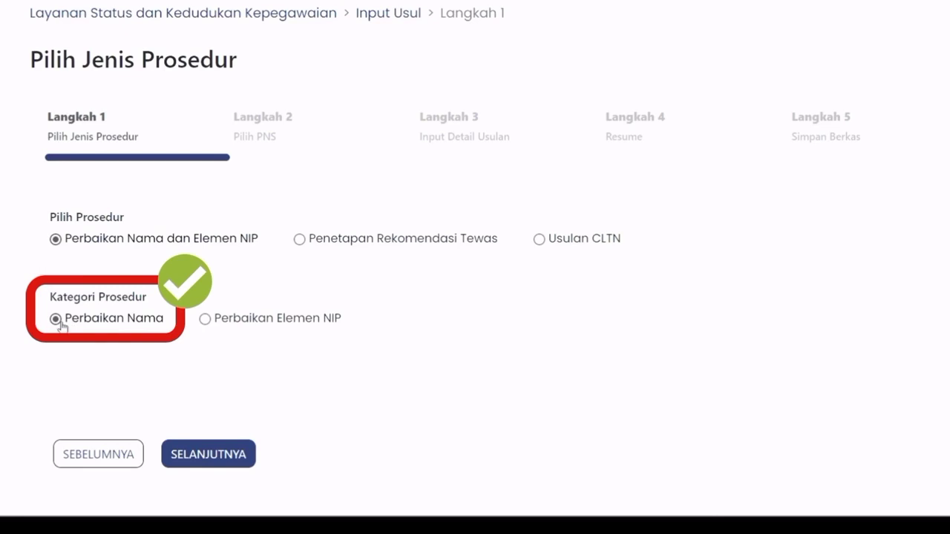
{"action": "left_click", "coordinate": [204, 455]}
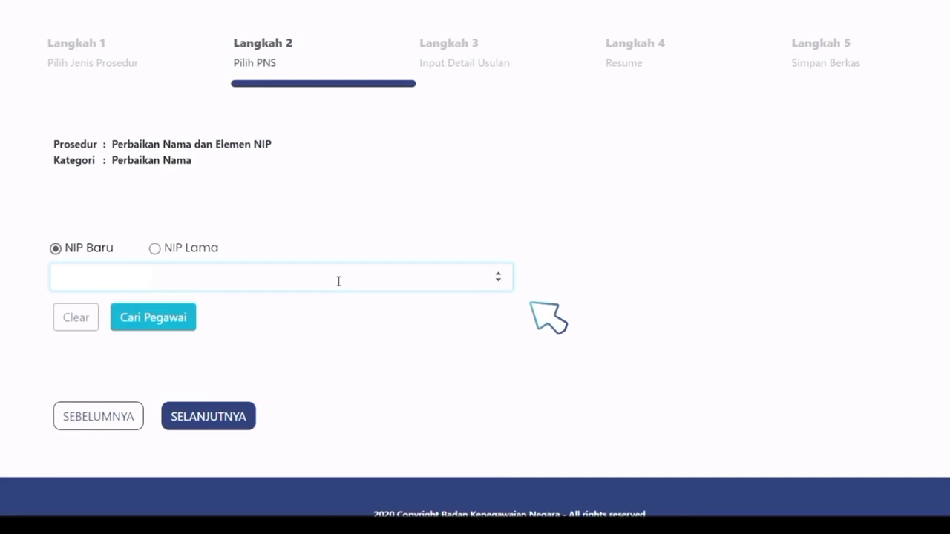
Find the employee by NIP Baru and approve submitting a new proposal in that employee's name
{"action": "left_click", "coordinate": [160, 327]}
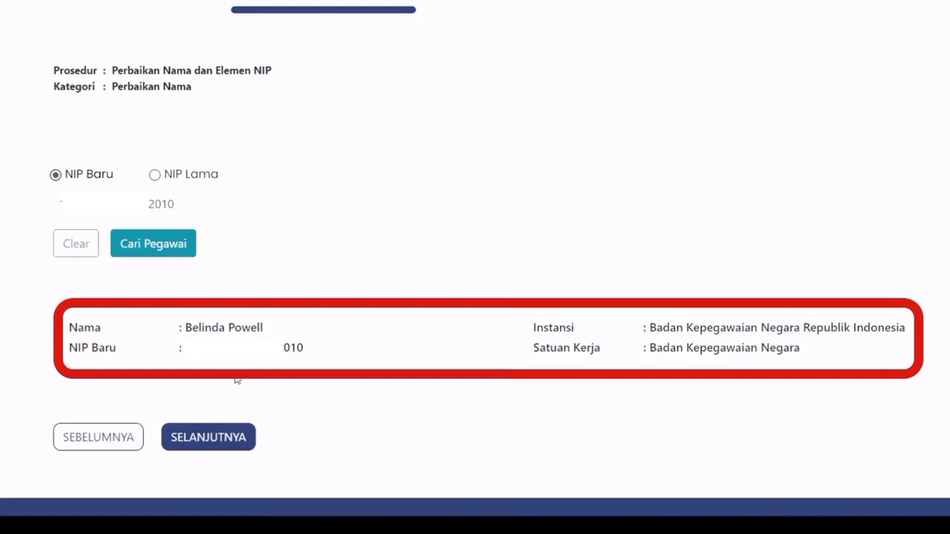
{"action": "left_click", "coordinate": [210, 449]}
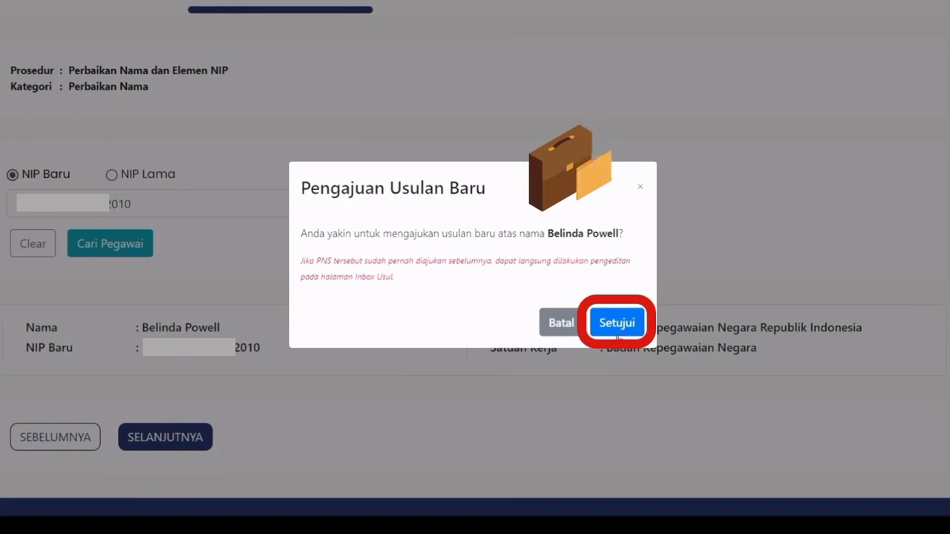
{"action": "left_click", "coordinate": [617, 336]}
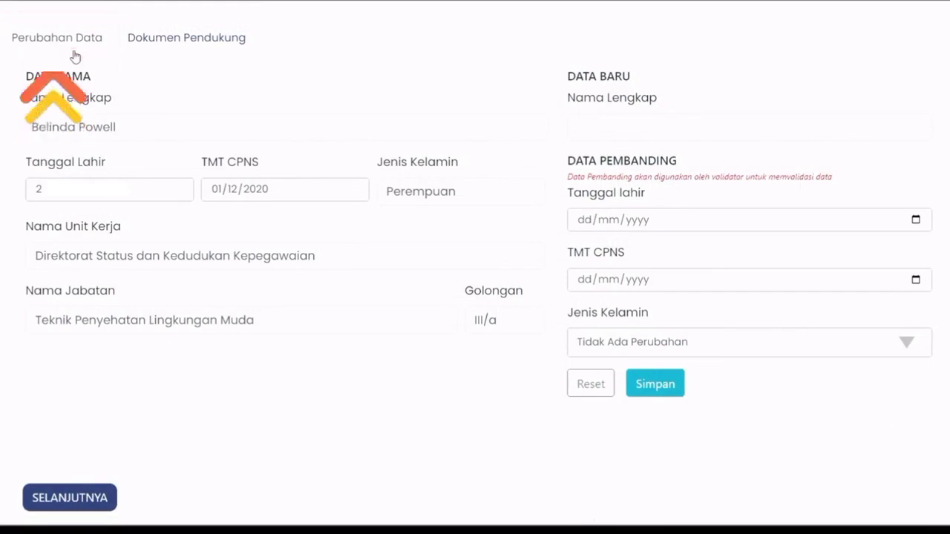
Enter the corrected full name and birth date, set TMT CPNS to 01/12/2020 and Jenis Kelamin to Perempuan, and save the data
{"action": "left_click", "coordinate": [767, 133]}
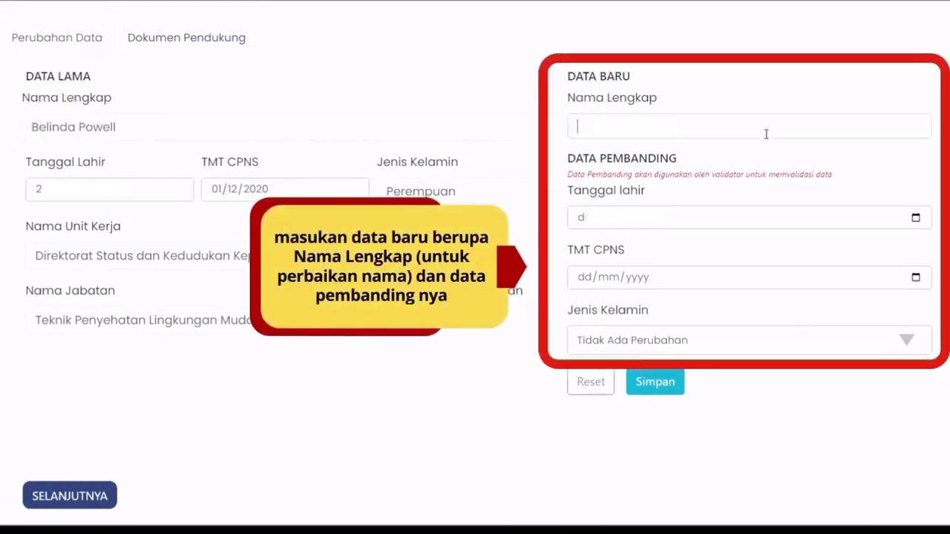
{"action": "left_click", "coordinate": [590, 223]}
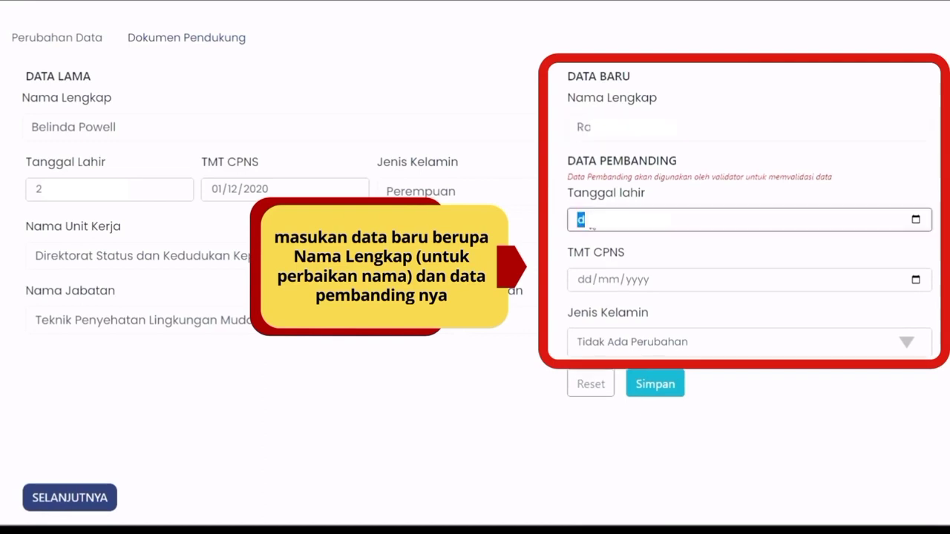
{"action": "left_click", "coordinate": [590, 281]}
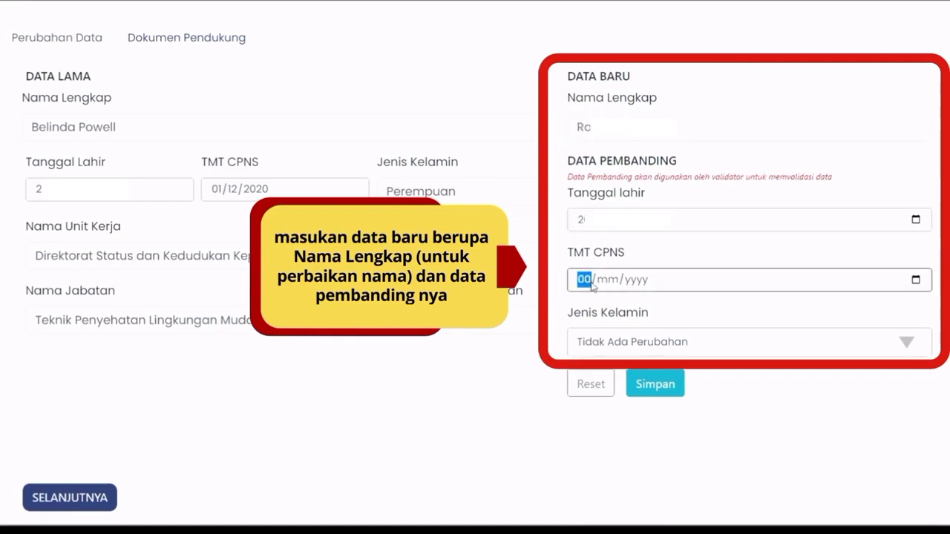
{"action": "left_click", "coordinate": [901, 343]}
{"action": "left_click", "coordinate": [710, 438]}
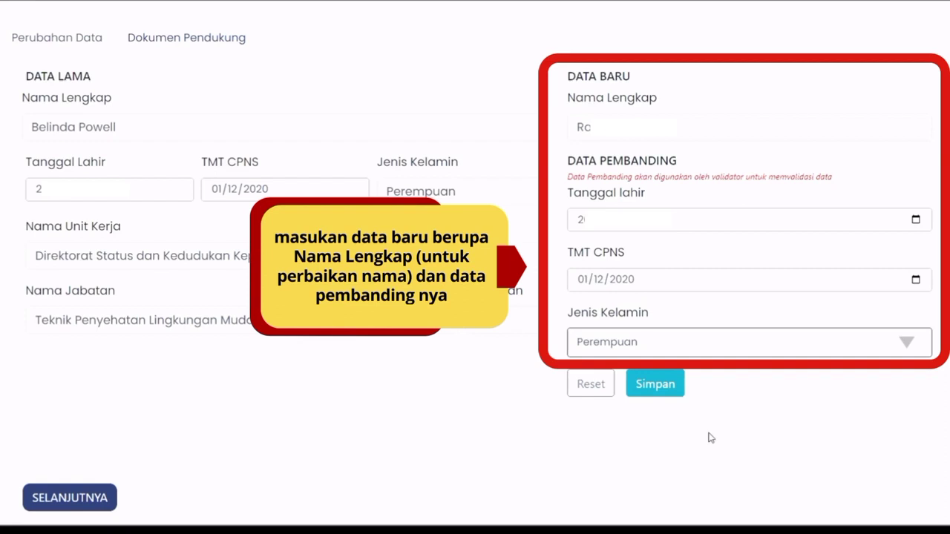
{"action": "left_click", "coordinate": [677, 394]}
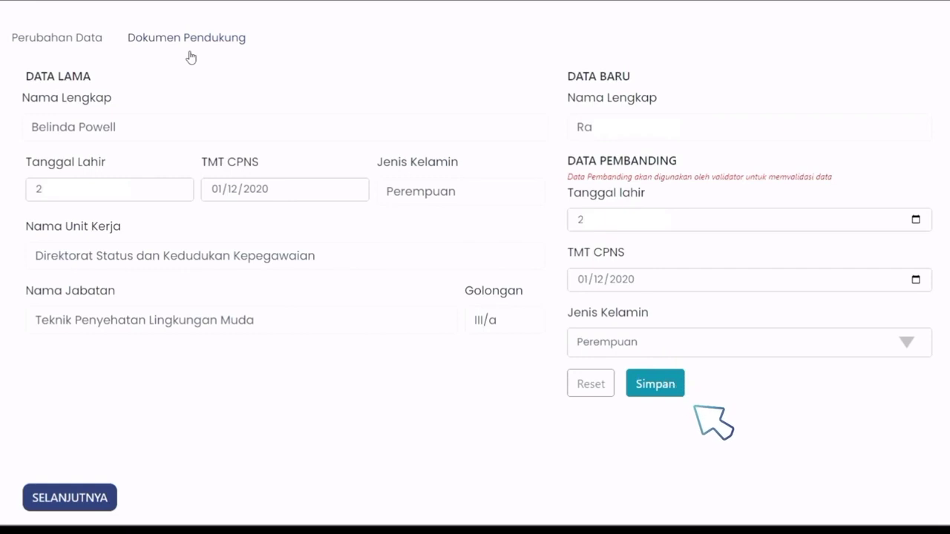
Upload DOKUMEN USUL PERBAIKAN NAMA.pdf plus the required SK CPNS, SK PNS and Ijazah Pengangkatan documents, and continue to the Resume stage
{"action": "left_click", "coordinate": [190, 53]}
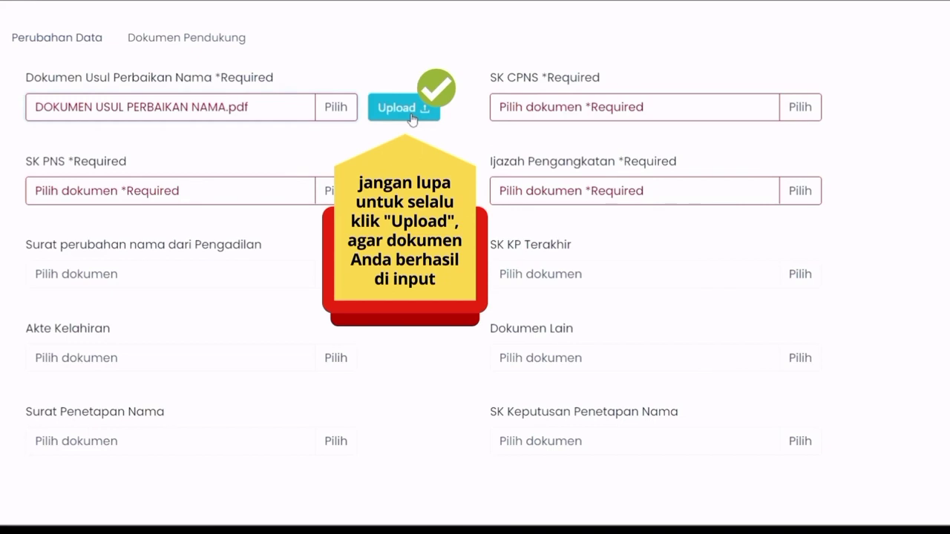
{"action": "left_click", "coordinate": [403, 107]}
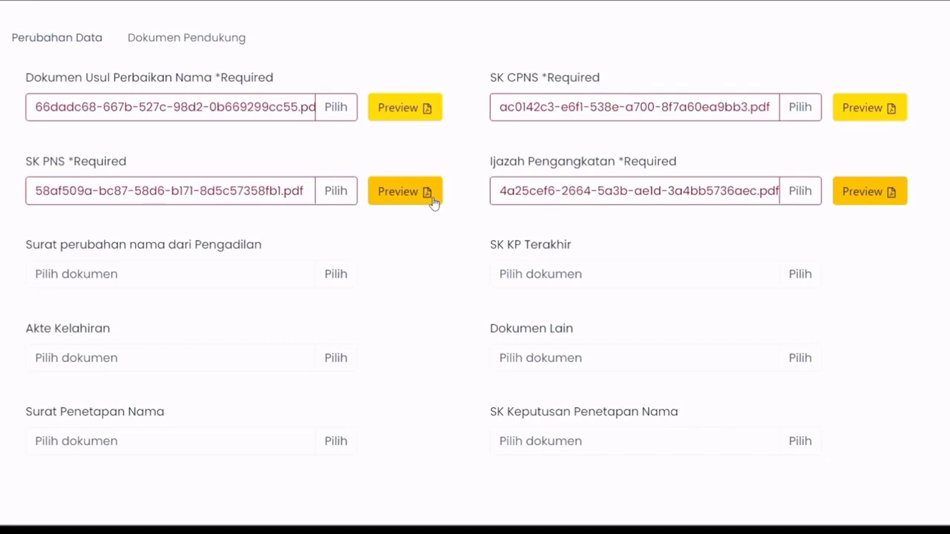
{"action": "scroll", "coordinate": [433, 202], "scroll_direction": "down", "scroll_amount": 3}
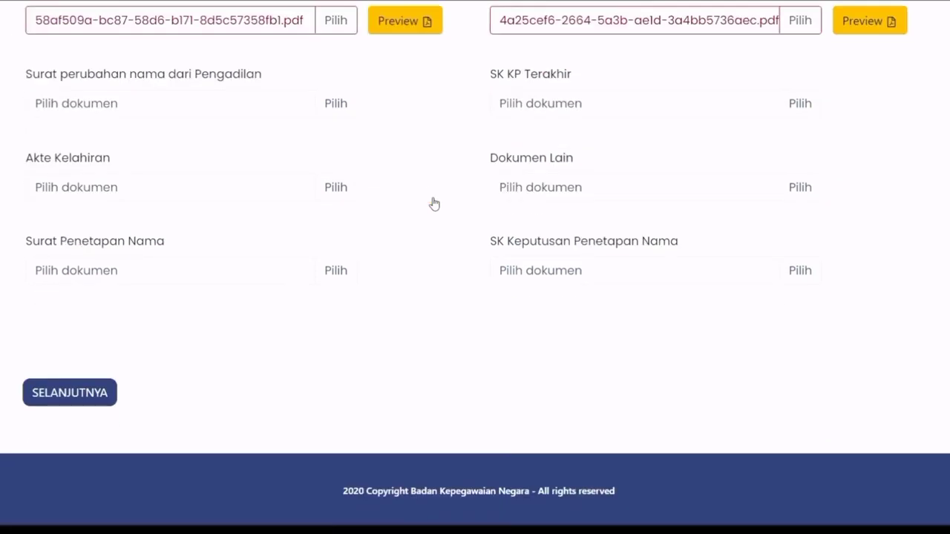
{"action": "left_click", "coordinate": [77, 408]}
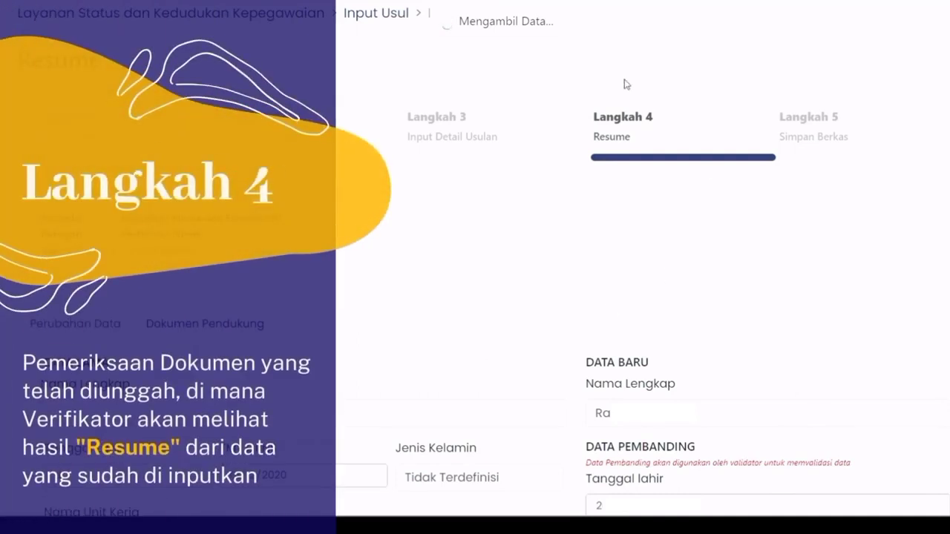
Check the proposal resume, continue to Simpan Berkas, and verify the file with the chosen approval specimen
{"action": "scroll", "coordinate": [82, 406], "scroll_direction": "down", "scroll_amount": 4}
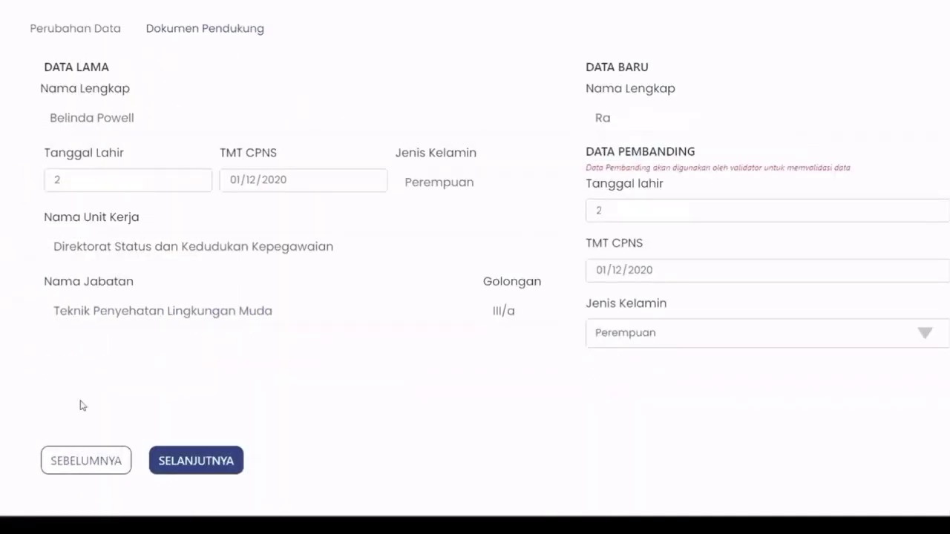
{"action": "left_click", "coordinate": [197, 461]}
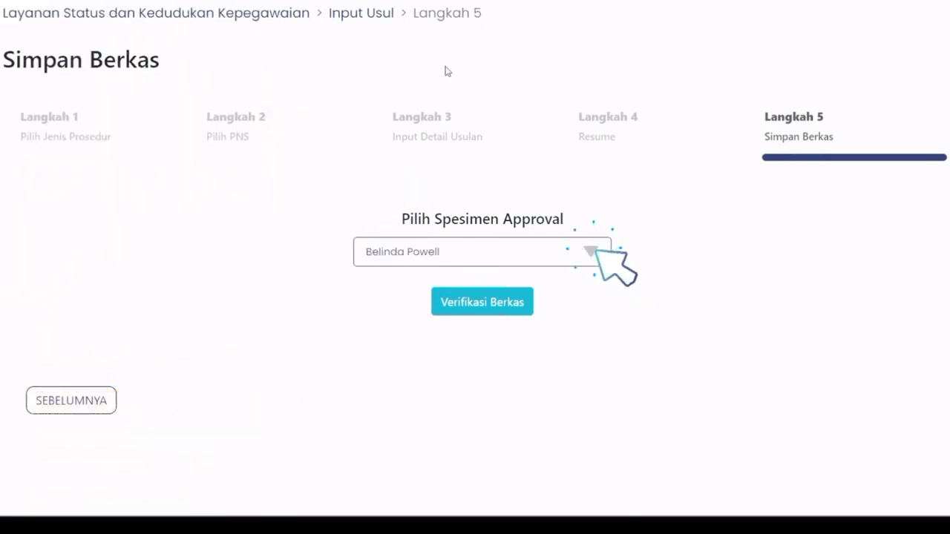
{"action": "left_click", "coordinate": [488, 317]}
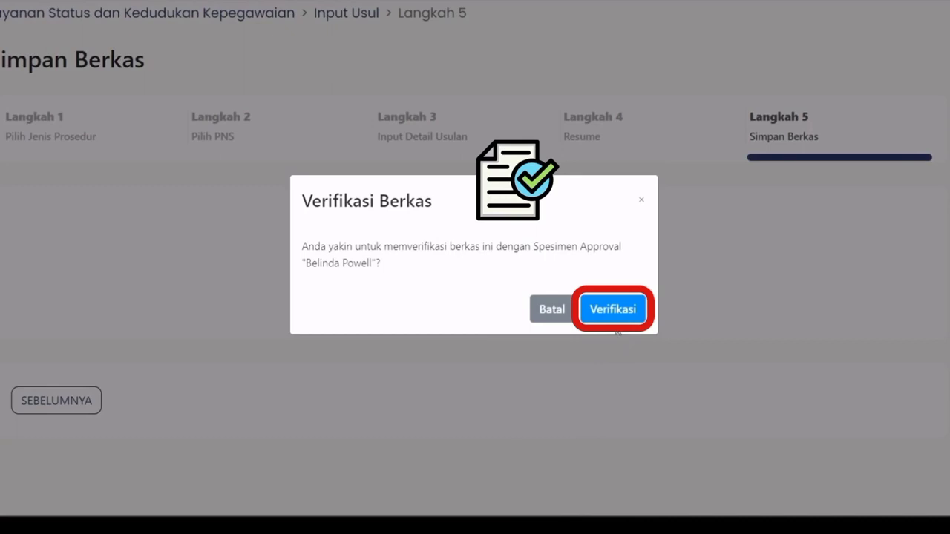
{"action": "left_click", "coordinate": [616, 317]}
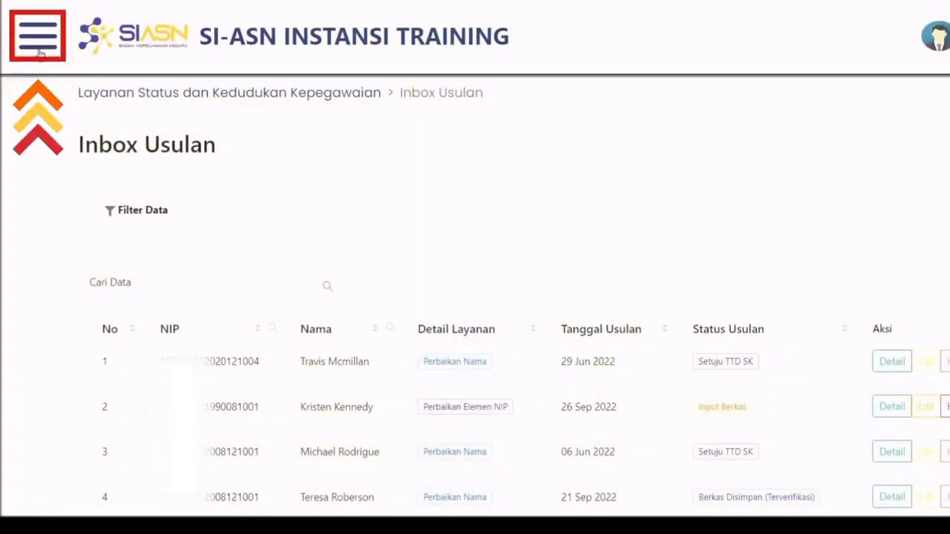
Open Teken Usul under Layanan SKK and submit the selected Perbaikan Nama PNS proposal dated 04 Oct 2022 for signing
{"action": "left_click", "coordinate": [39, 52]}
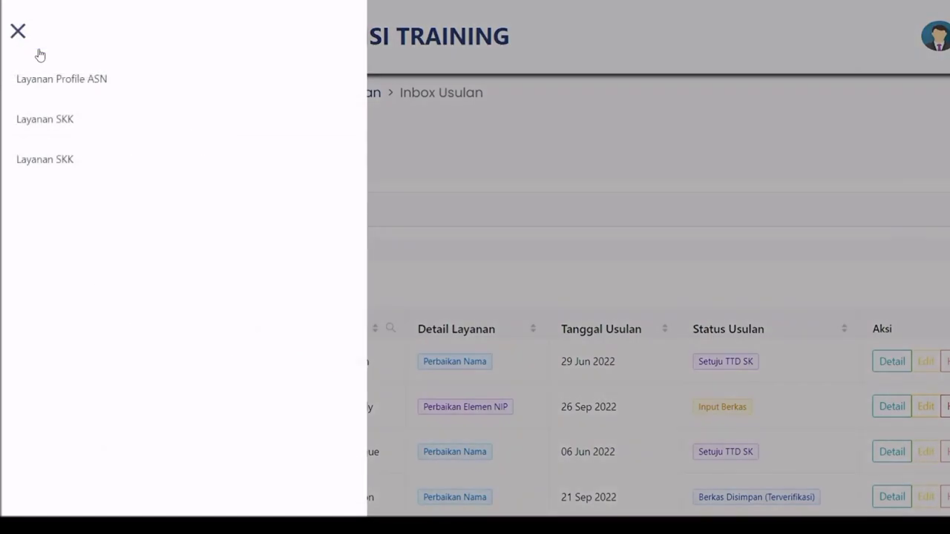
{"action": "left_click", "coordinate": [49, 130]}
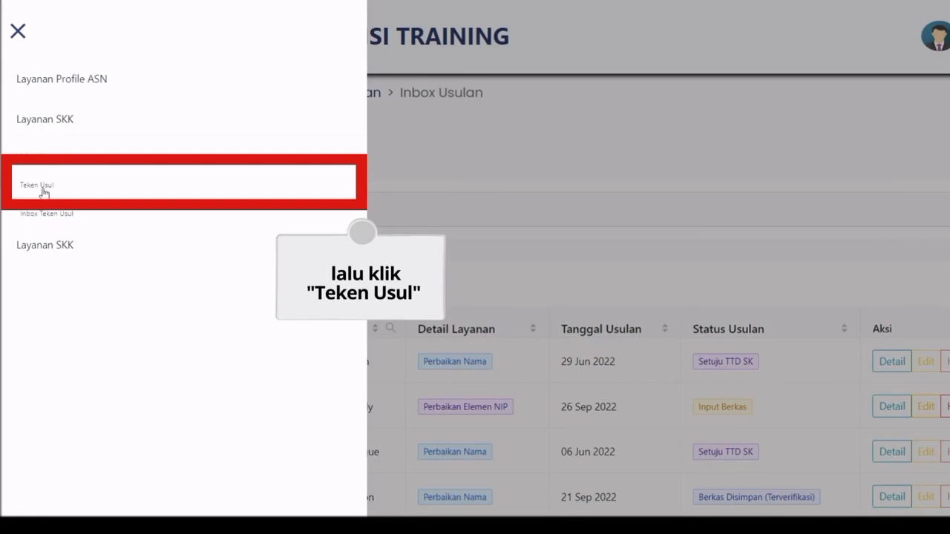
{"action": "left_click", "coordinate": [43, 192]}
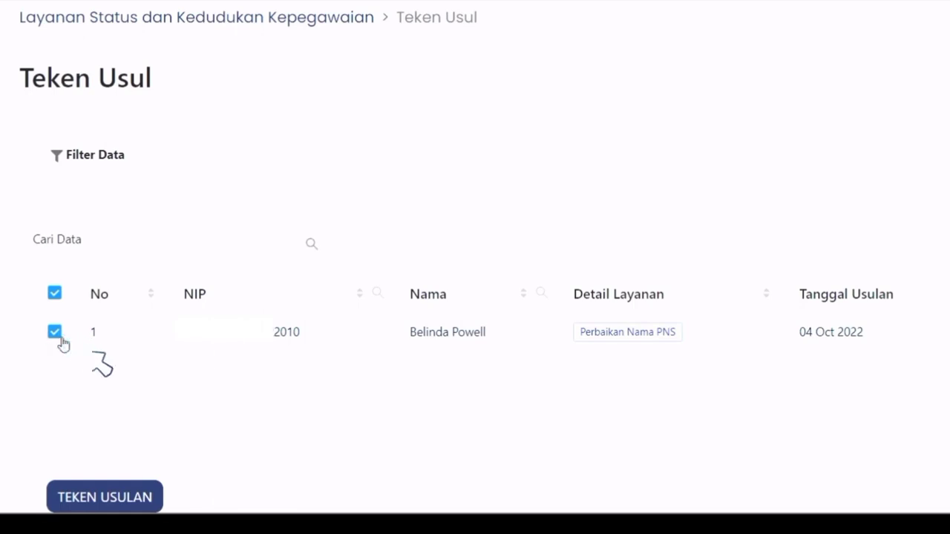
{"action": "left_click", "coordinate": [111, 508]}
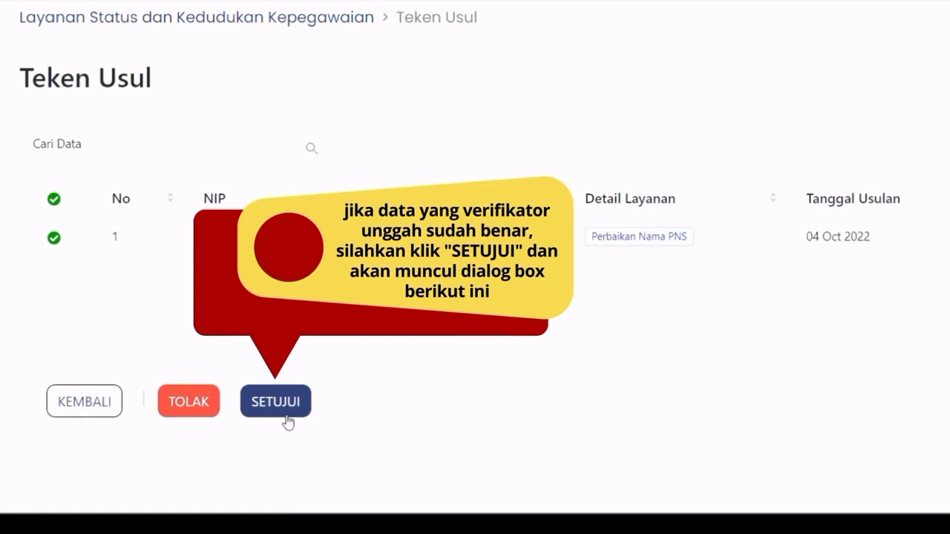
Approve the Perbaikan Nama PNS proposal, confirm the approval, and authorize it with the account password
{"action": "left_click", "coordinate": [288, 421]}
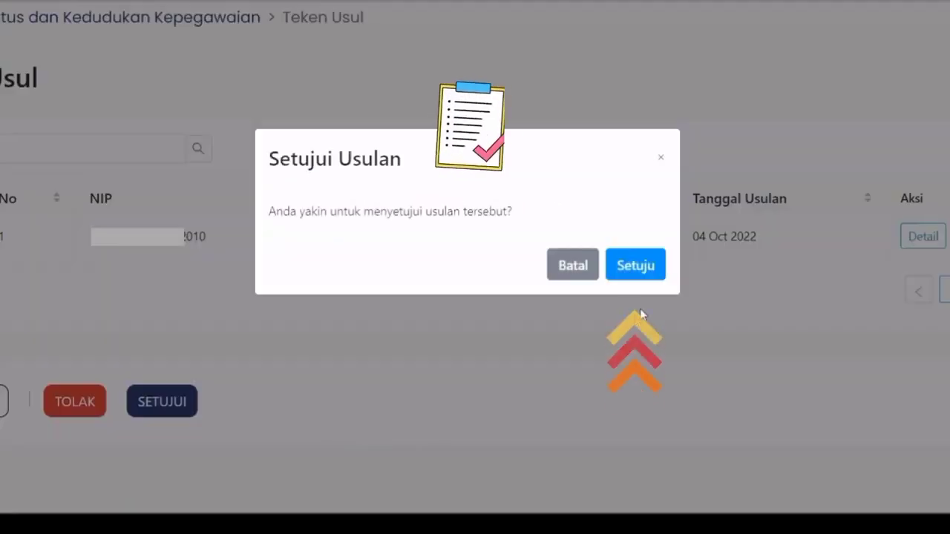
{"action": "left_click", "coordinate": [636, 265]}
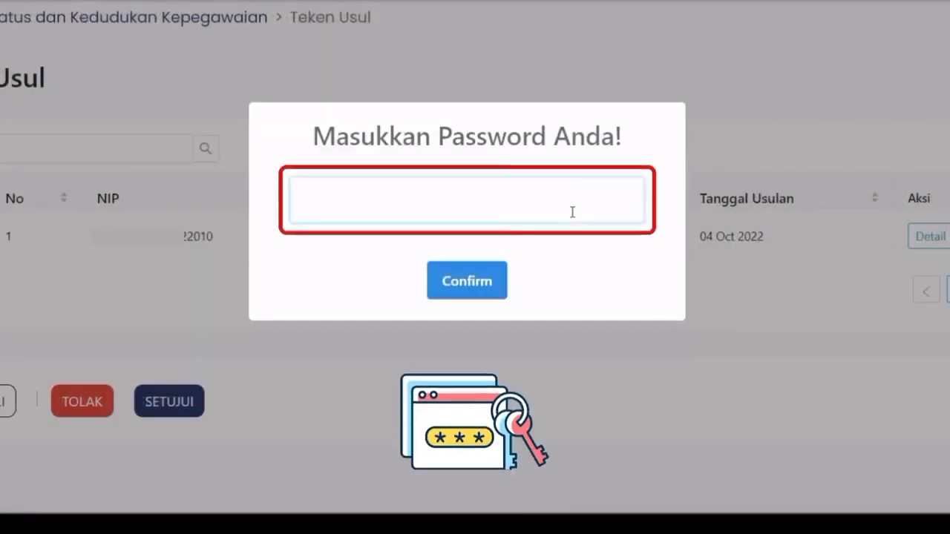
{"action": "type", "text": "a••••••••"}
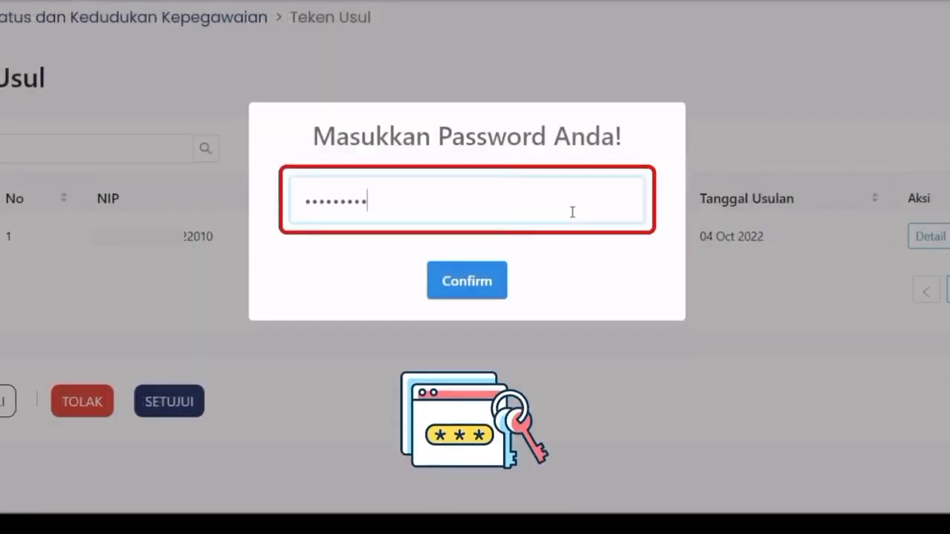
{"action": "type", "text": "•"}
{"action": "key", "text": "BackSpace"}
{"action": "key", "text": "BackSpace"}
{"action": "key", "text": "BackSpace"}
{"action": "key", "text": "BackSpace"}
{"action": "key", "text": "BackSpace"}
{"action": "key", "text": "BackSpace"}
{"action": "key", "text": "BackSpace"}
{"action": "key", "text": "BackSpace"}
{"action": "key", "text": "BackSpace"}
{"action": "key", "text": "BackSpace"}
{"action": "type", "text": "•••••••••••"}
{"action": "left_click", "coordinate": [470, 297]}
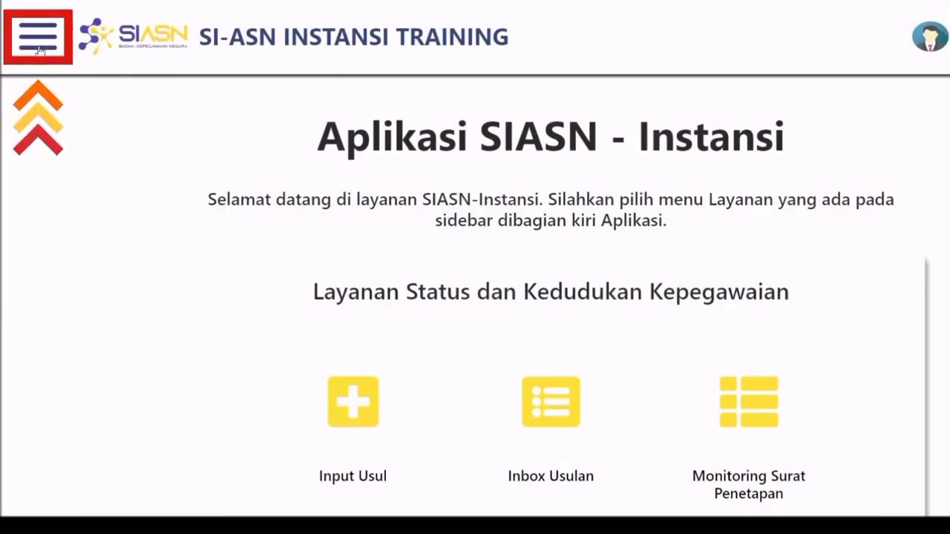
Open Inbox Usul under the Layanan SKK services that include Inbox Penetapan and Buat Surat Keputusan
{"action": "left_click", "coordinate": [39, 49]}
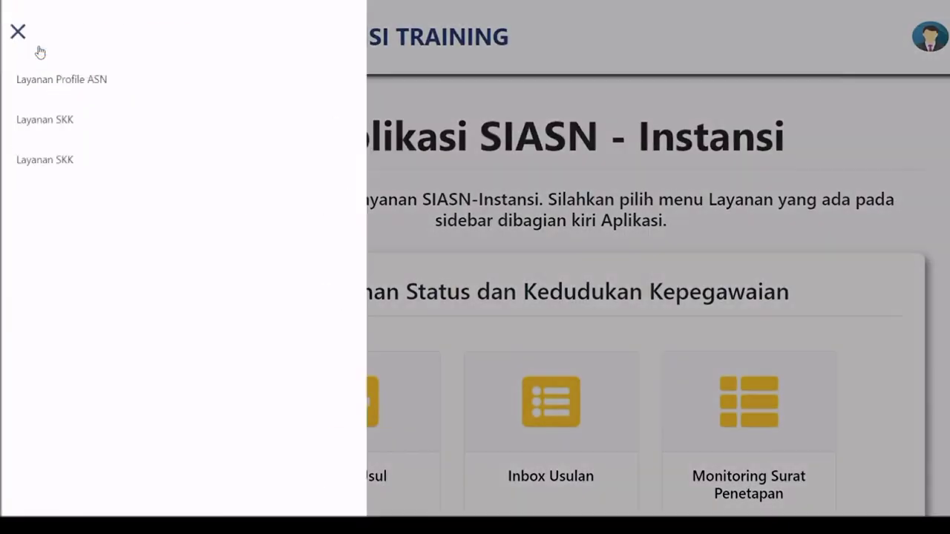
{"action": "left_click", "coordinate": [44, 160]}
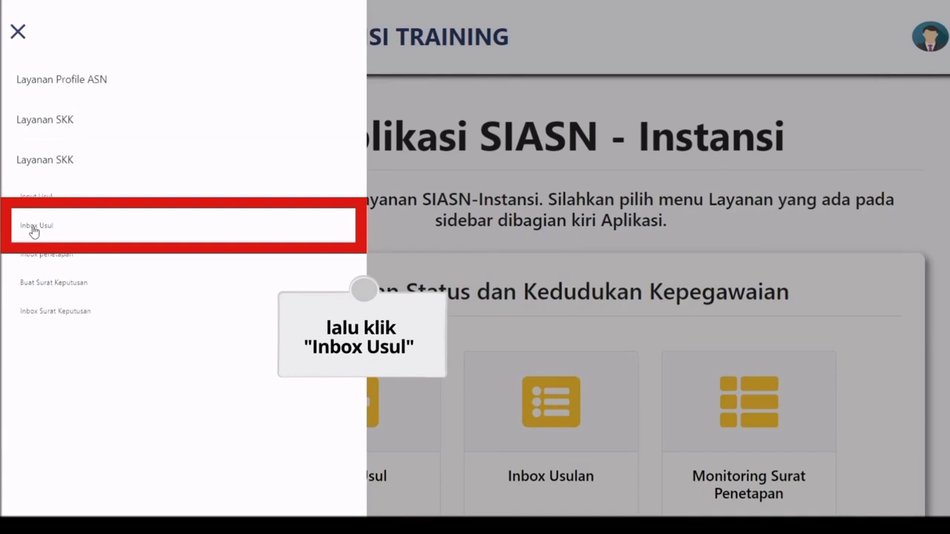